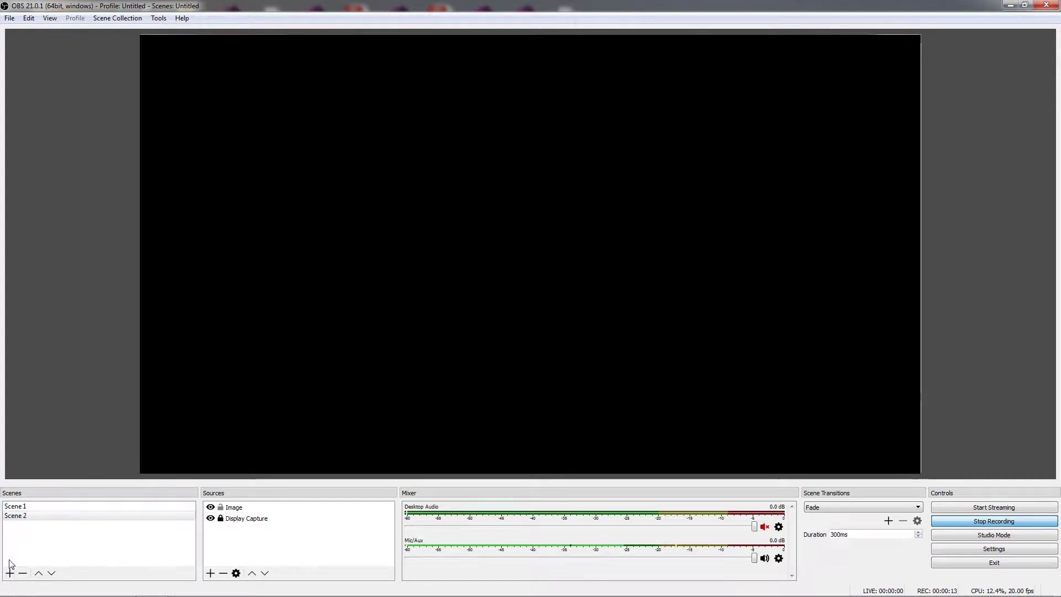
Step: Browse the source types twice without adding any, then switch to Scene 2
{"action": "left_click", "coordinate": [10, 573]}
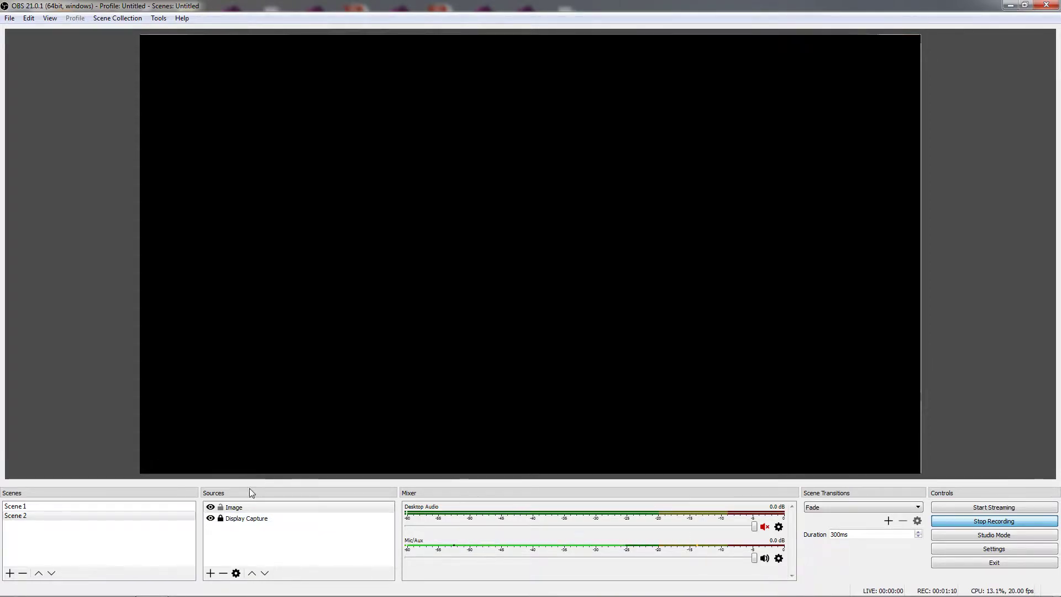
{"action": "left_click", "coordinate": [211, 572]}
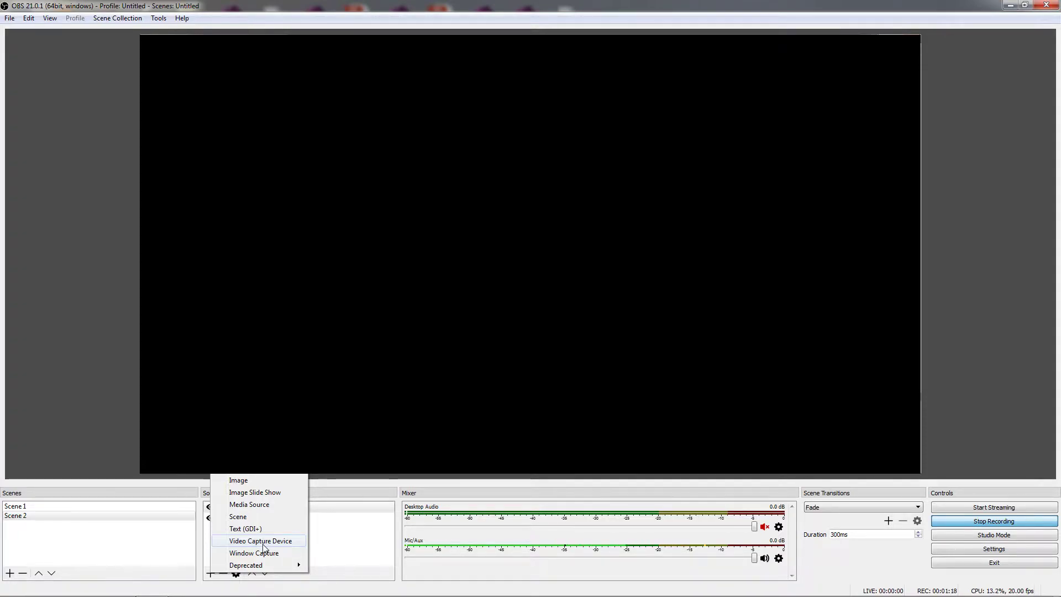
{"action": "left_click", "coordinate": [362, 542]}
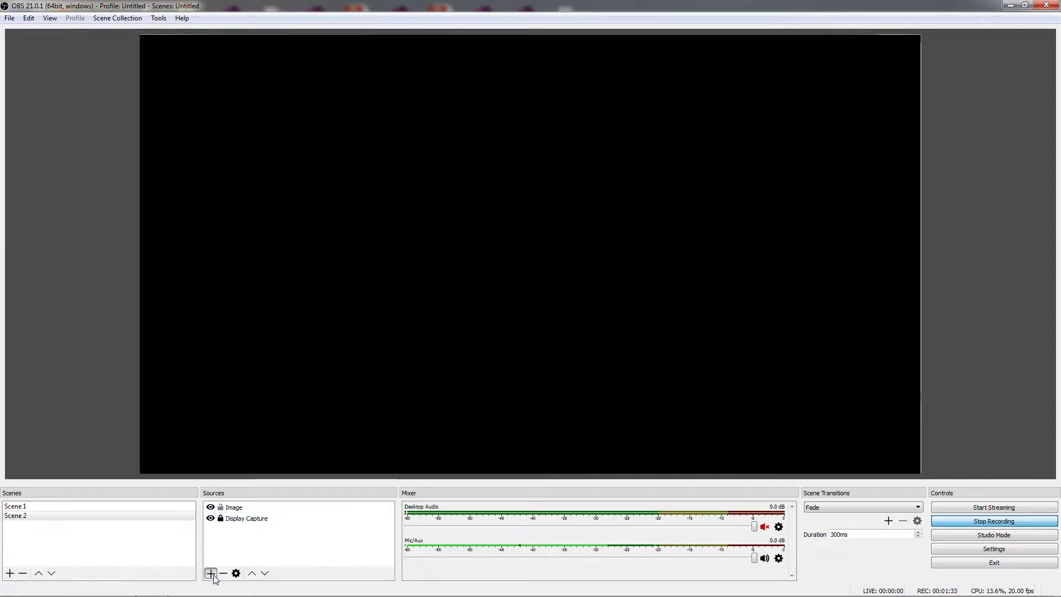
{"action": "left_click", "coordinate": [210, 573]}
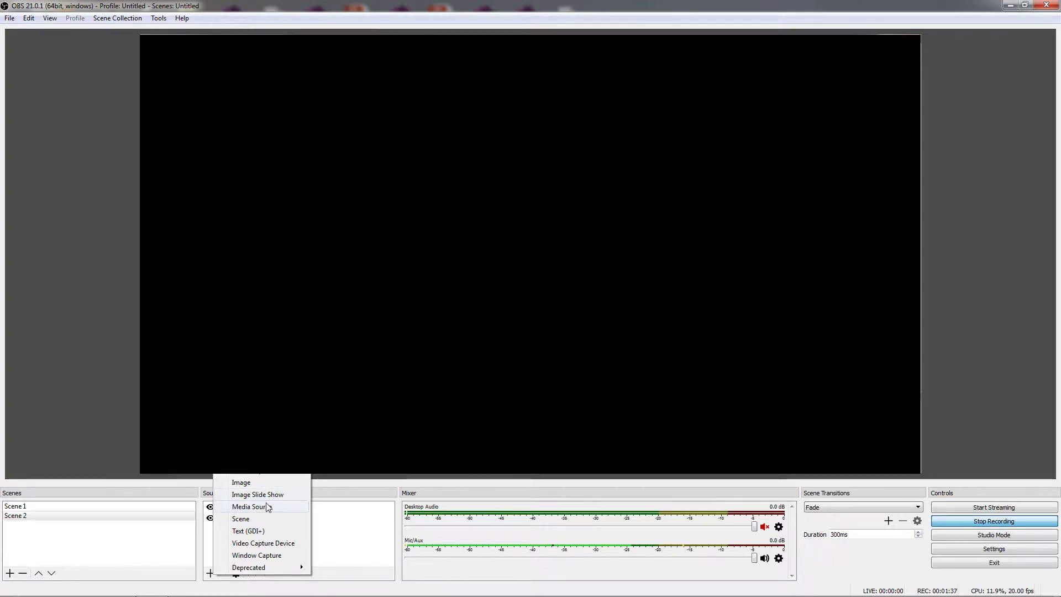
{"action": "left_click", "coordinate": [357, 525]}
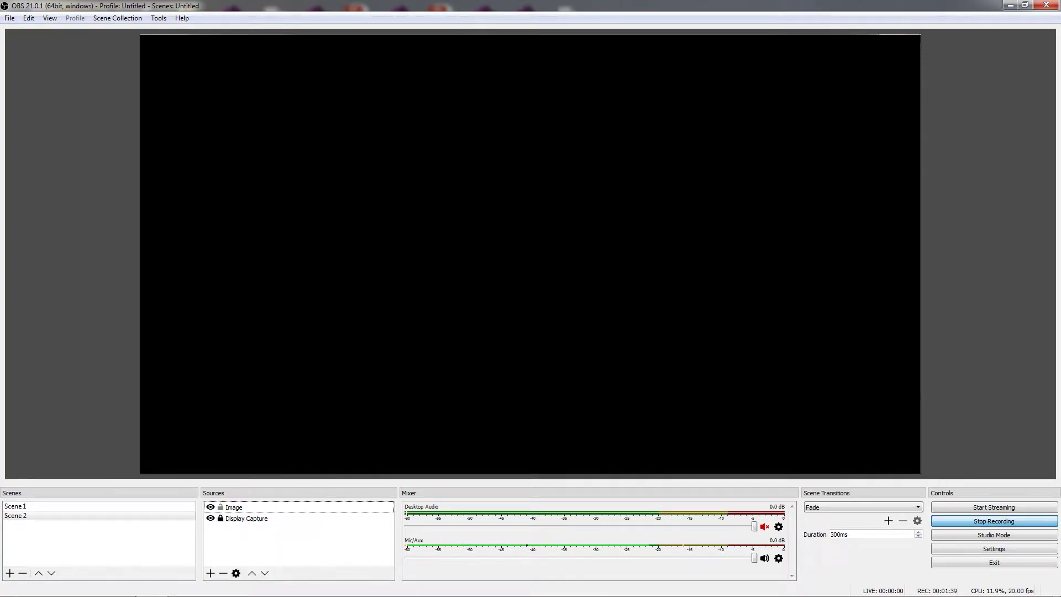
{"action": "left_click", "coordinate": [994, 521]}
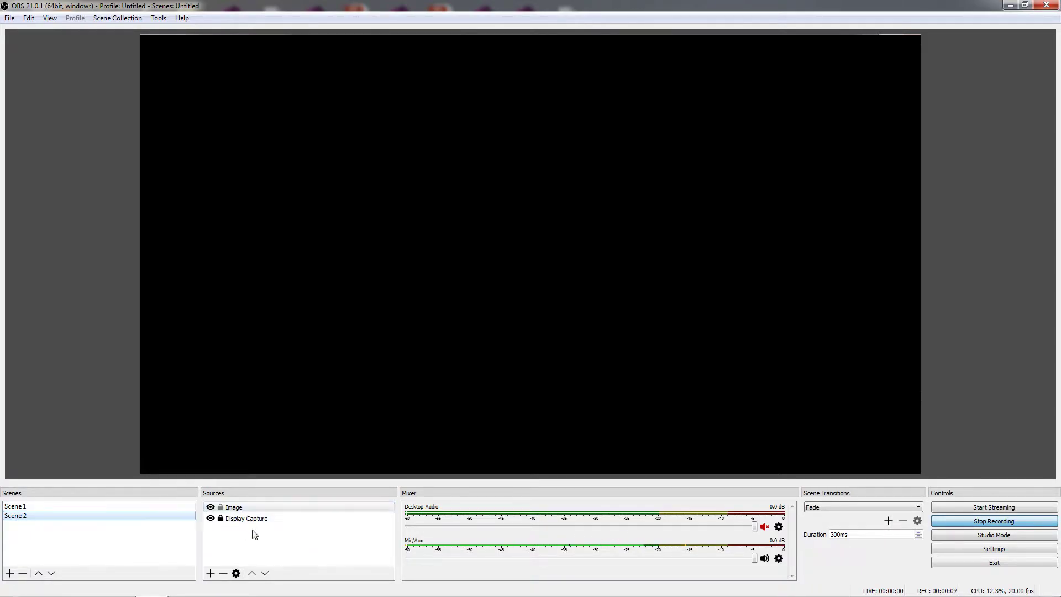
Step: Select and deselect the Image source in Scene 2's Sources list
{"action": "left_click", "coordinate": [226, 511]}
{"action": "left_click", "coordinate": [238, 520]}
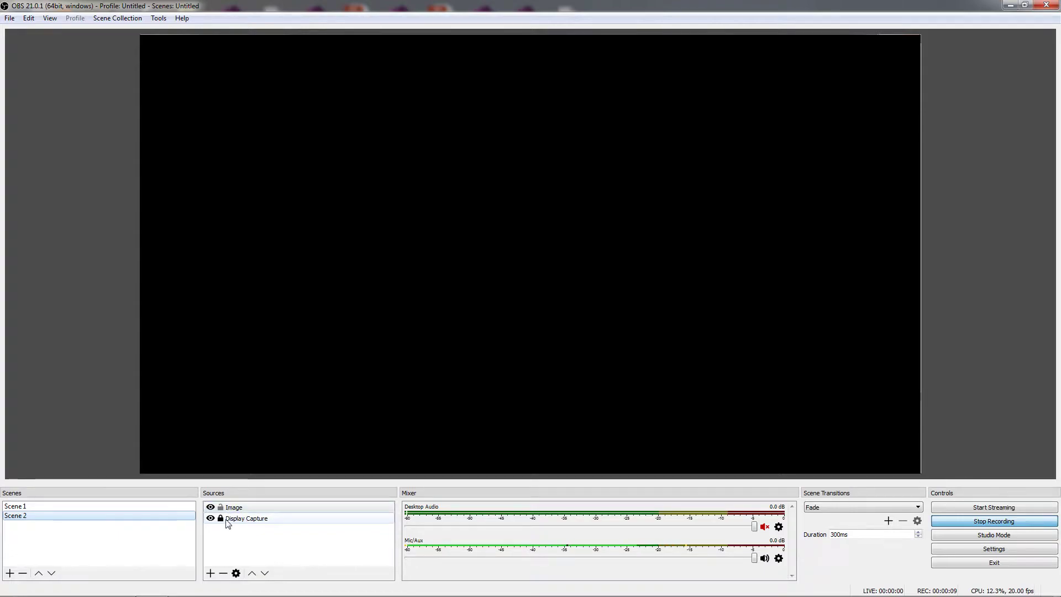
{"action": "left_click", "coordinate": [272, 529]}
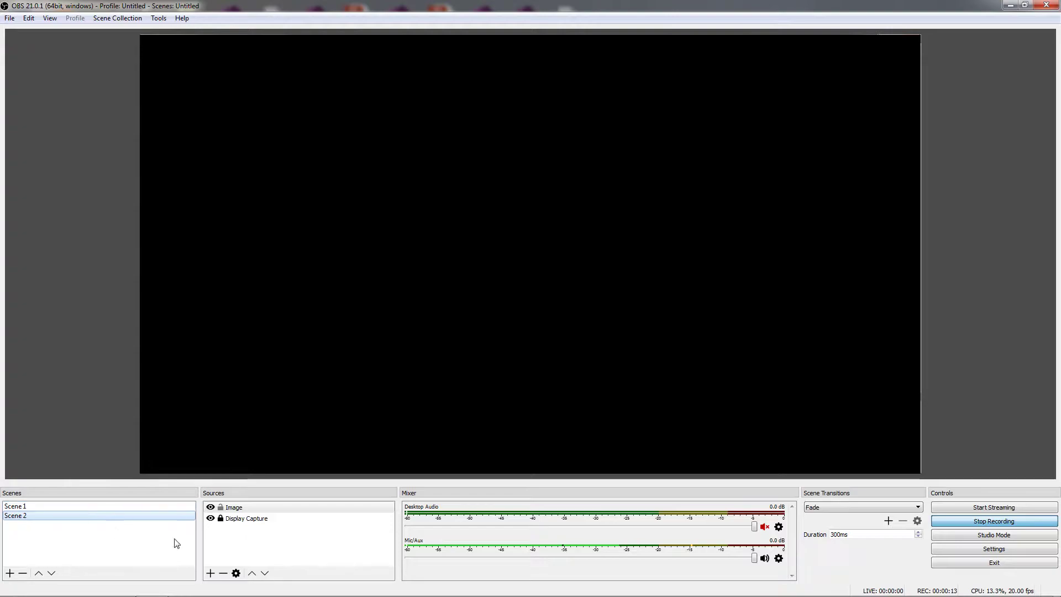
{"action": "left_click", "coordinate": [247, 511]}
{"action": "left_click", "coordinate": [293, 535]}
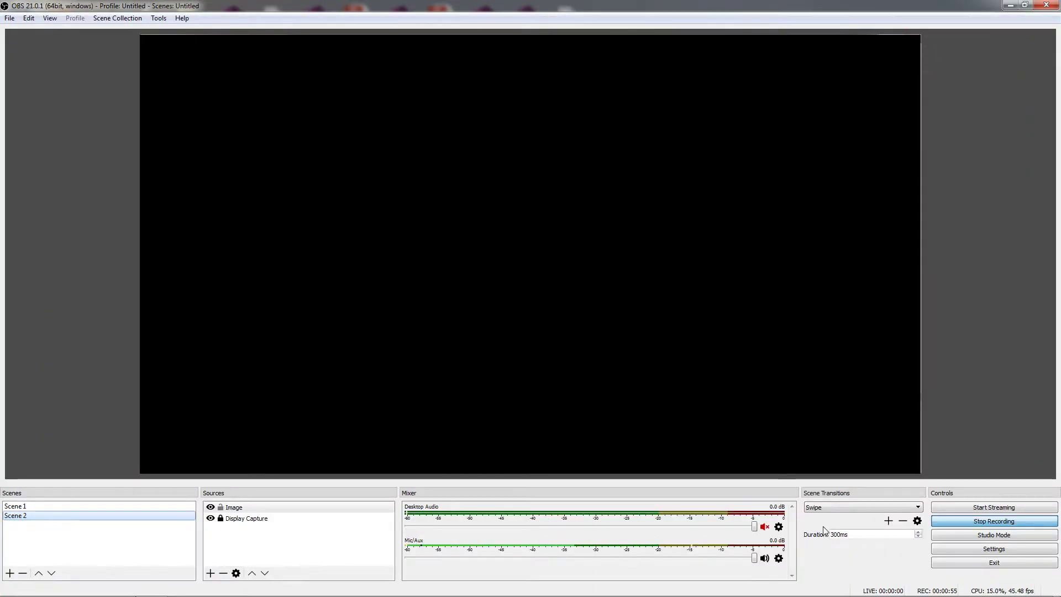
Step: Switch the scene transition to Fade and browse transition types without adding one
{"action": "left_click", "coordinate": [851, 507]}
{"action": "left_click", "coordinate": [823, 521]}
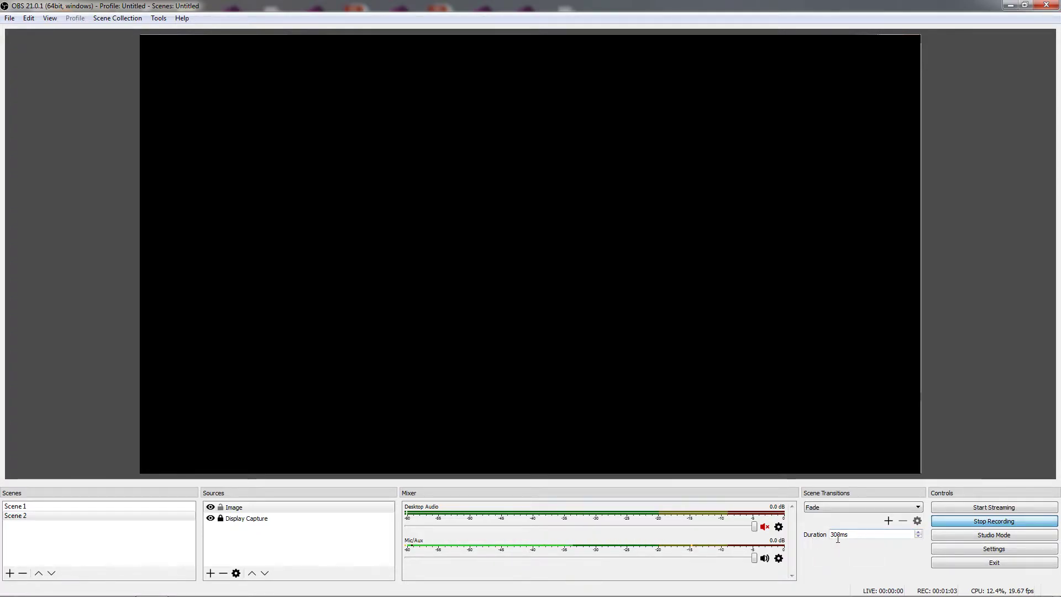
{"action": "left_click", "coordinate": [888, 521]}
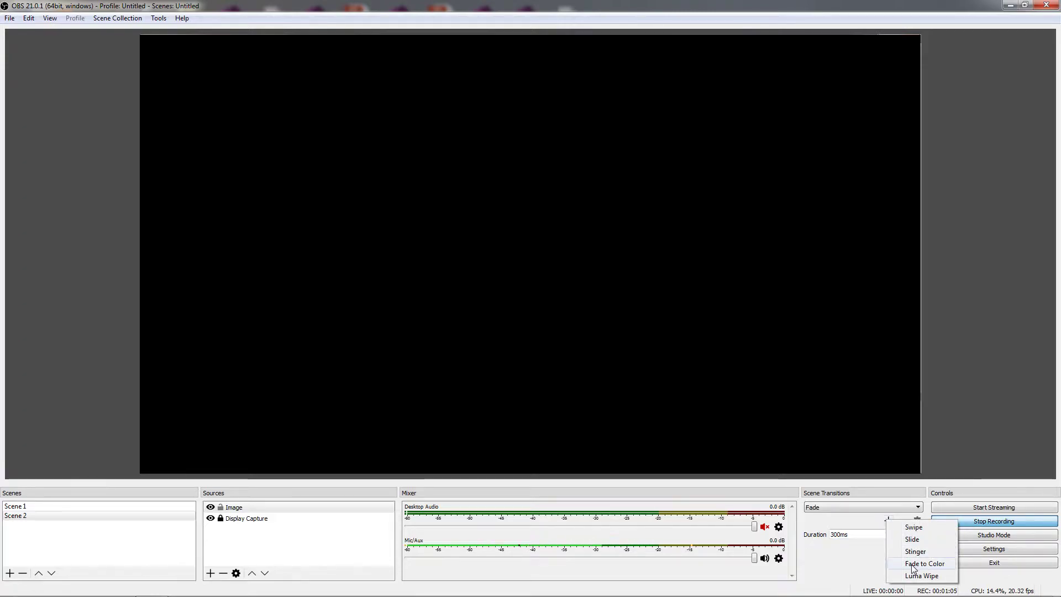
{"action": "left_click", "coordinate": [854, 564]}
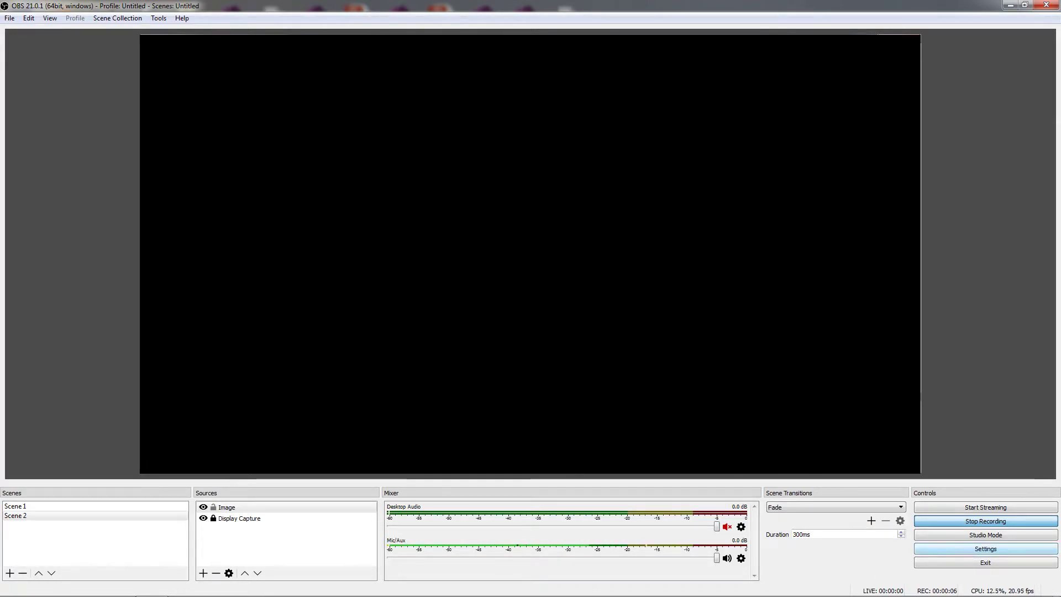
Step: Hide the Image source, then review the hotkey settings and close them
{"action": "left_click", "coordinate": [234, 511]}
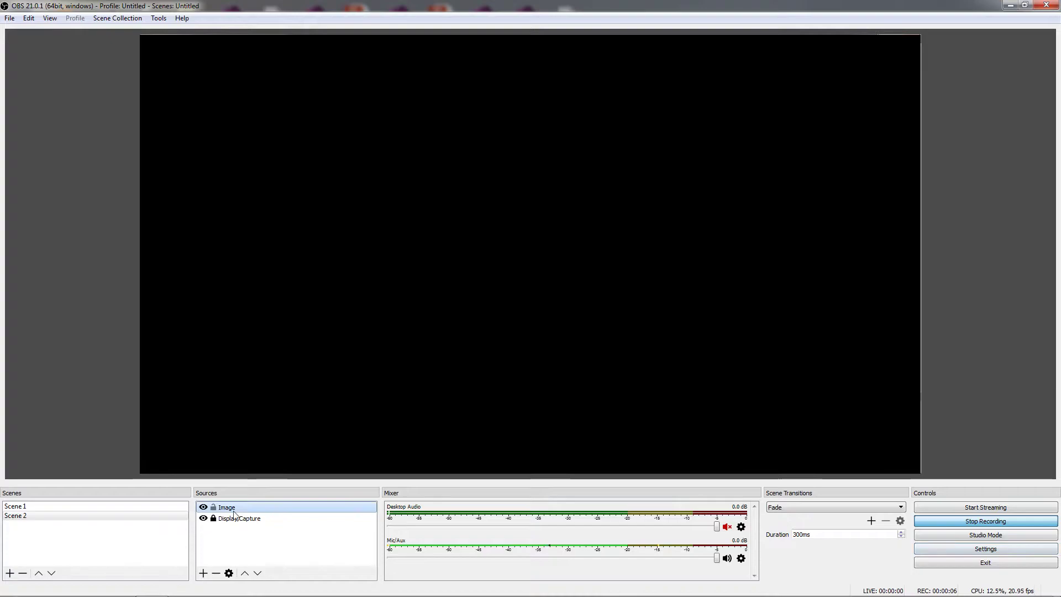
{"action": "left_click", "coordinate": [204, 507]}
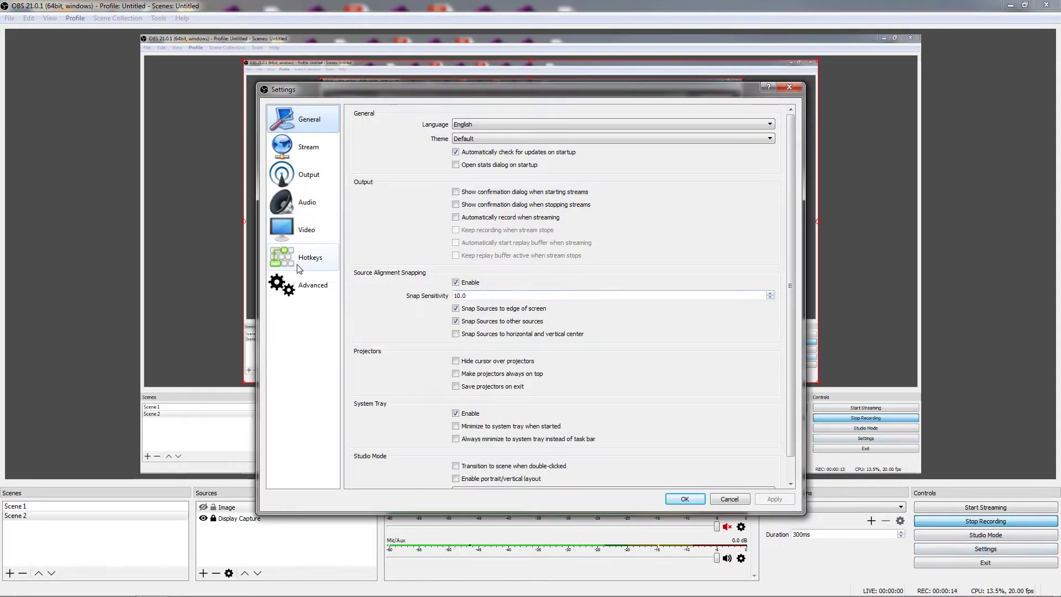
{"action": "left_click", "coordinate": [312, 265]}
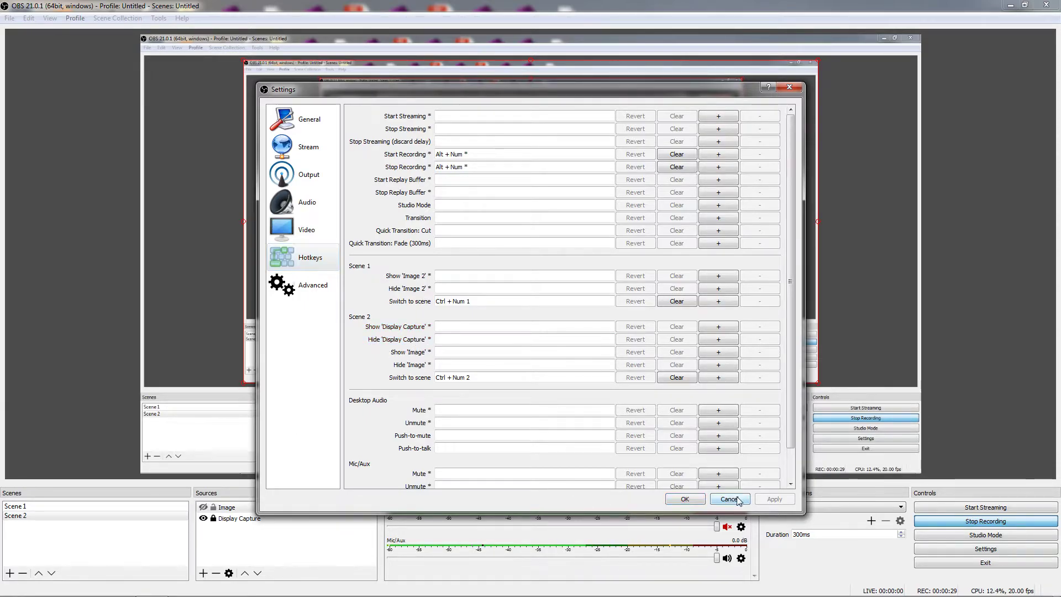
{"action": "left_click", "coordinate": [683, 500]}
Step: Add a new scene under Scenes, keeping the default name Scene 3
{"action": "left_click", "coordinate": [9, 573]}
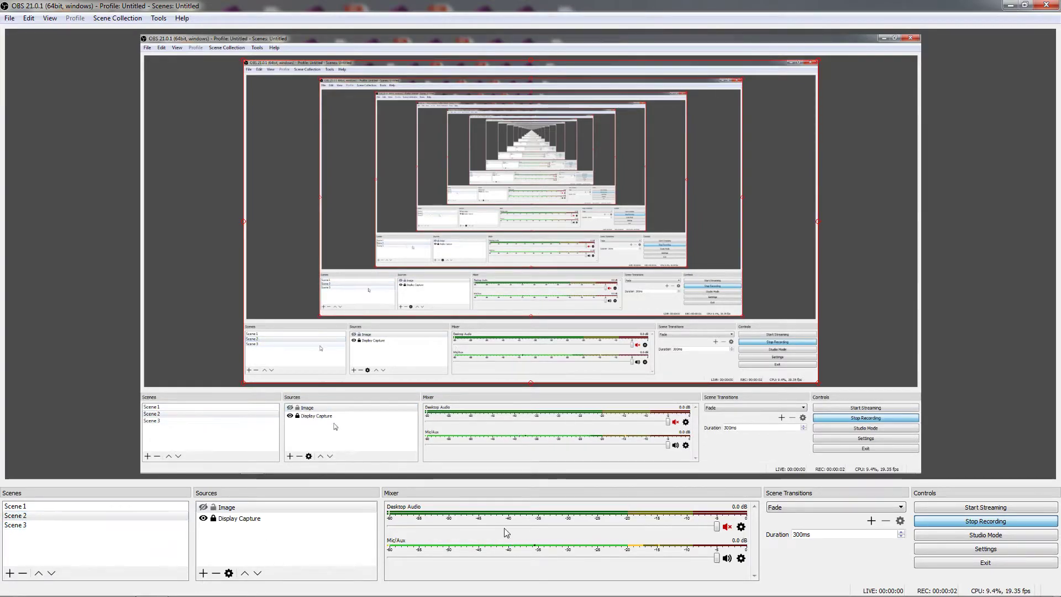
Step: Assign Ctrl + Num 4 as Scene 3's switch-to-scene hotkey and apply it
{"action": "left_click", "coordinate": [968, 555]}
{"action": "left_click", "coordinate": [296, 261]}
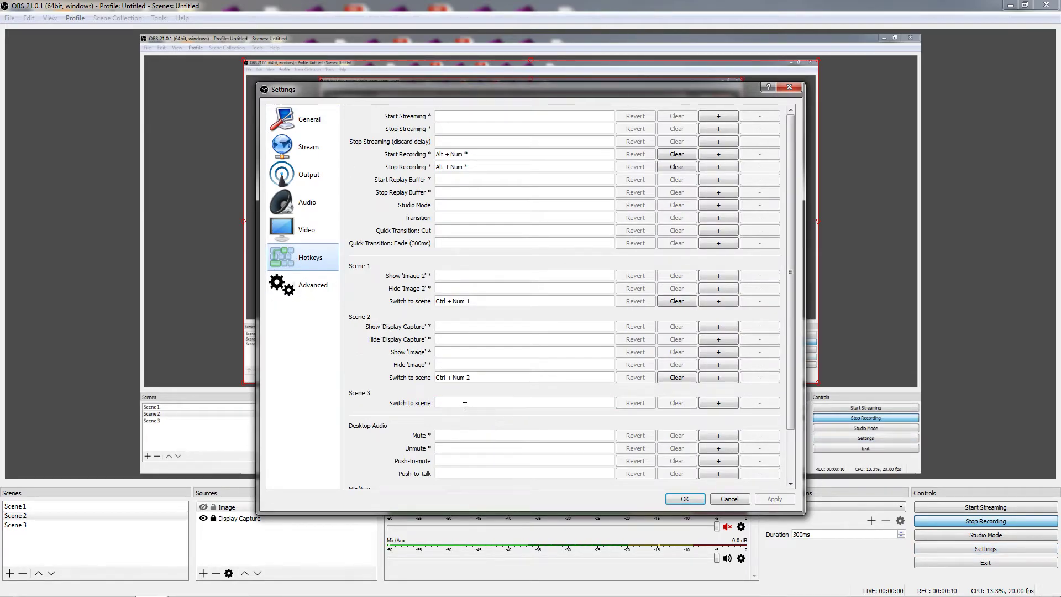
{"action": "left_click", "coordinate": [464, 406]}
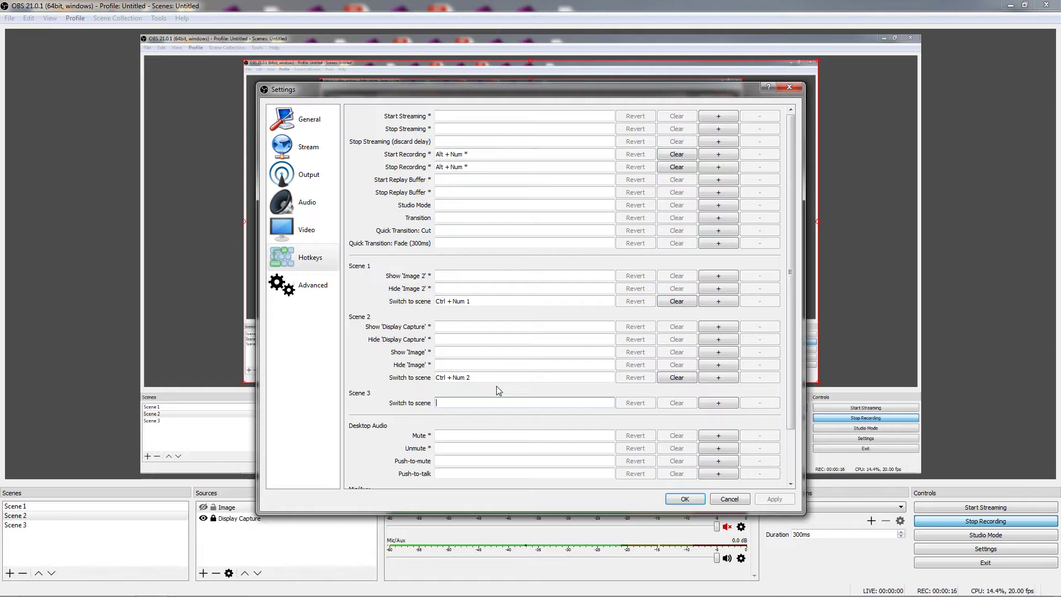
{"action": "key", "text": "ctrl"}
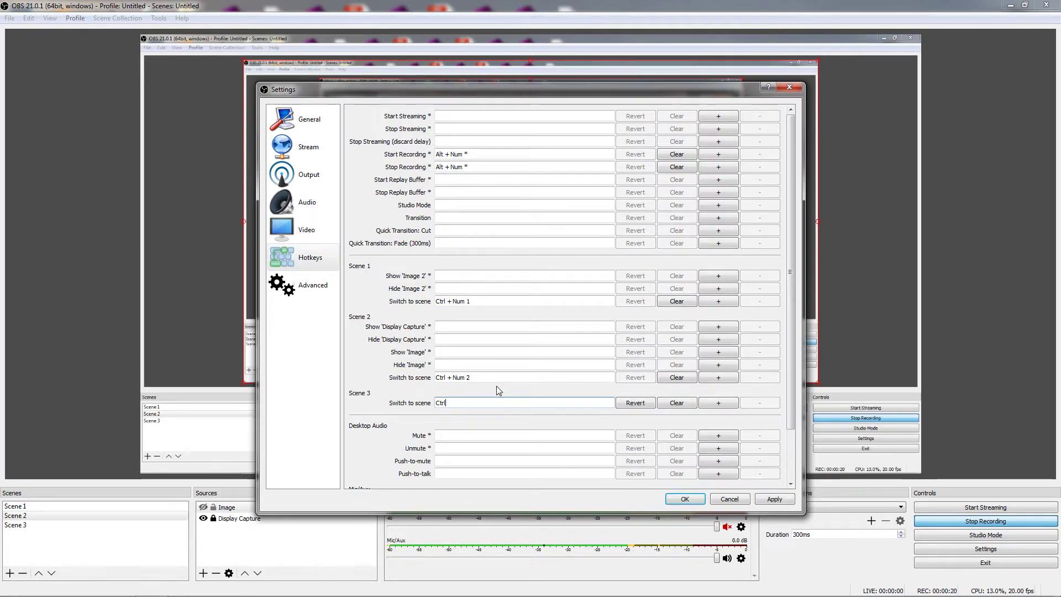
{"action": "key", "text": "ctrl+KP_4"}
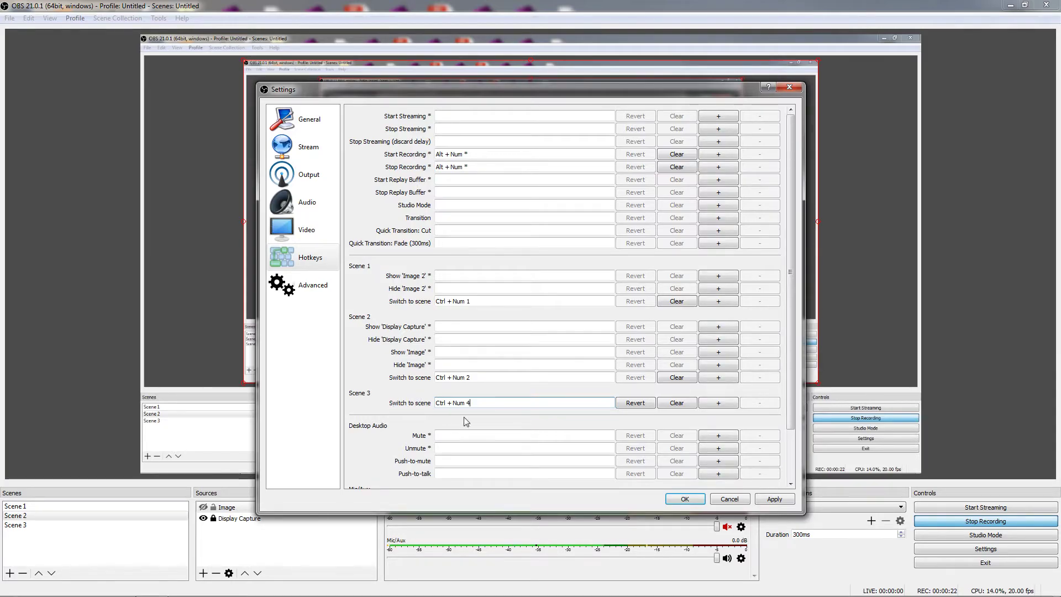
{"action": "left_click", "coordinate": [772, 499]}
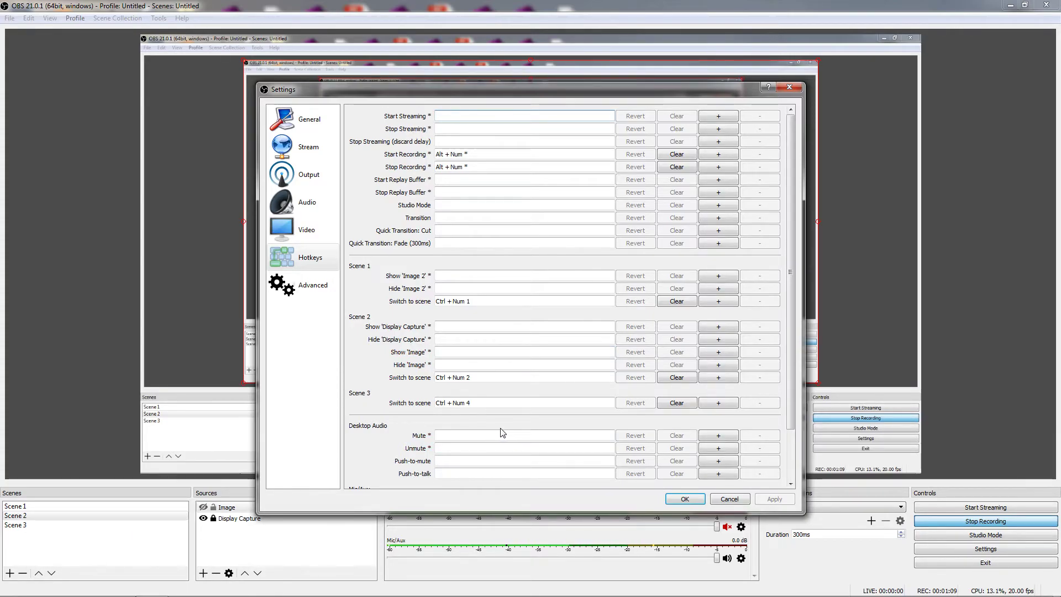
Step: Close Settings with OK and restart the recording using the F9 hotkey
{"action": "left_click", "coordinate": [683, 499]}
{"action": "key", "text": "F9"}
{"action": "key", "text": "F9"}
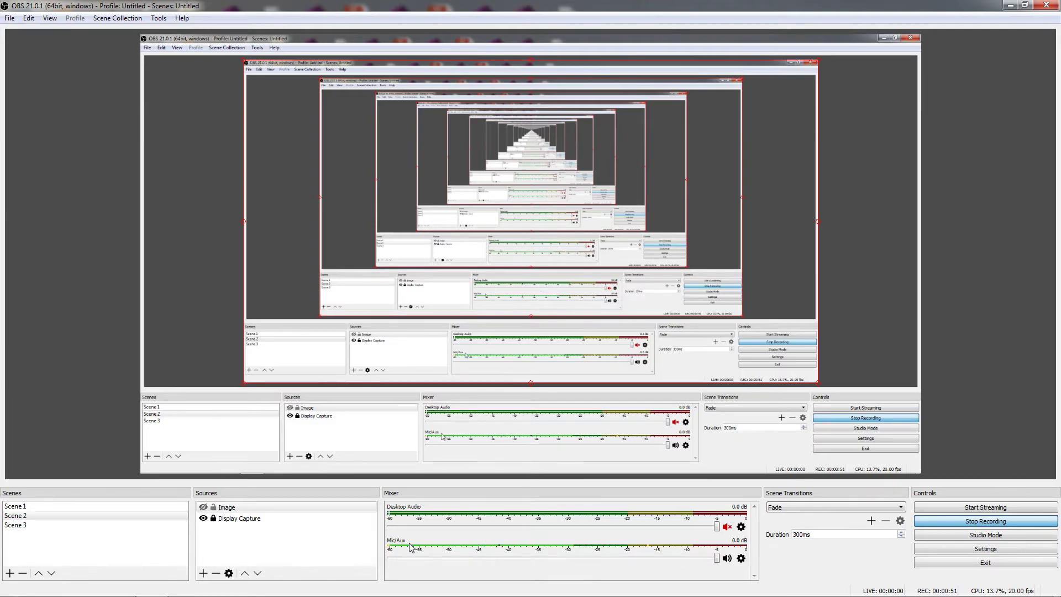
Step: Show the Mic/Aux audio filters and browse addable filter types without adding one
{"action": "left_click", "coordinate": [741, 559]}
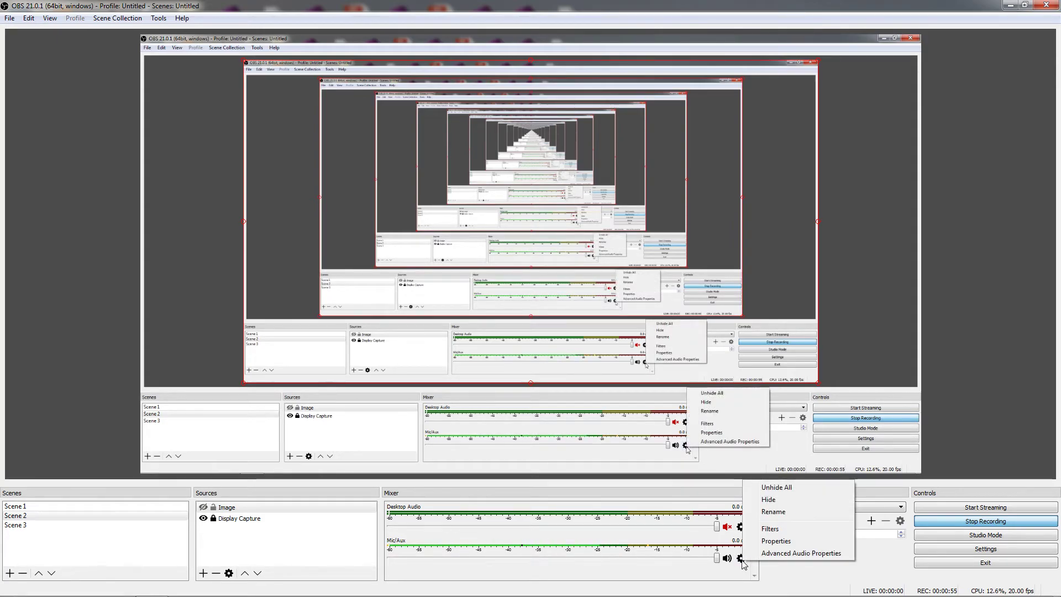
{"action": "left_click", "coordinate": [778, 530]}
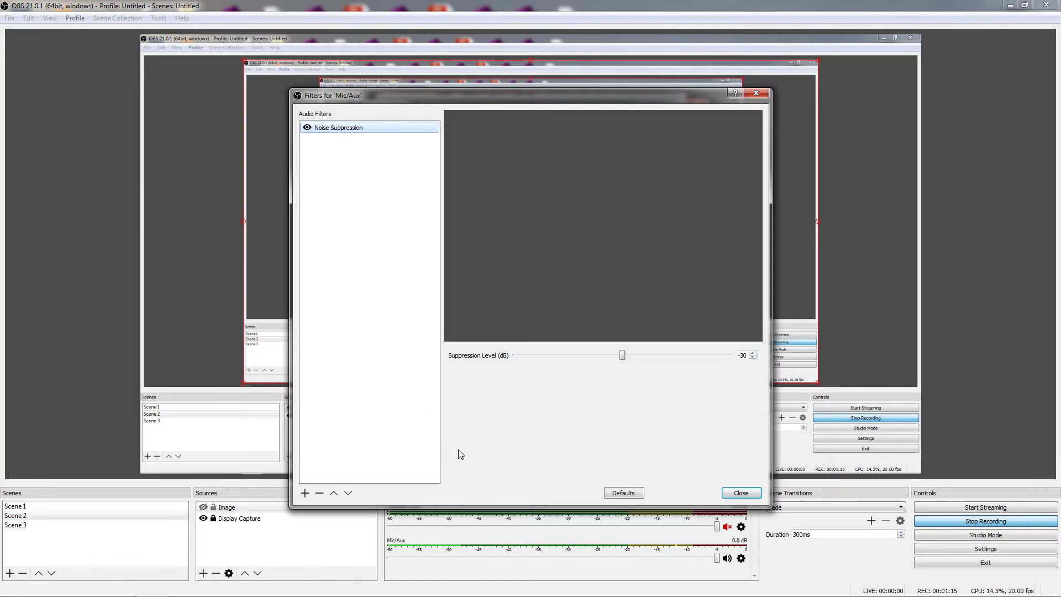
{"action": "left_click", "coordinate": [305, 493]}
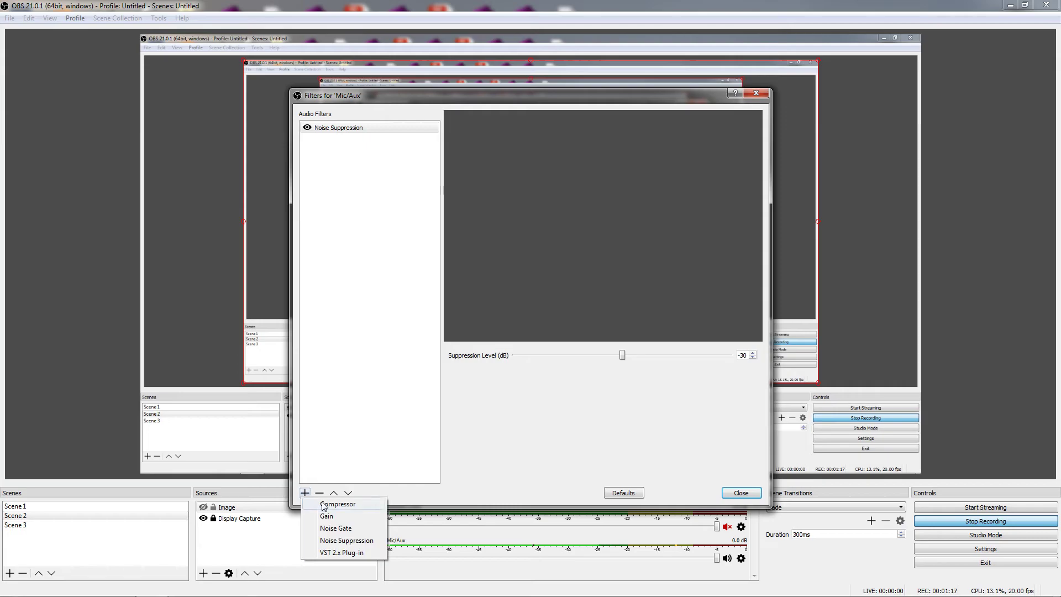
{"action": "left_click", "coordinate": [449, 479]}
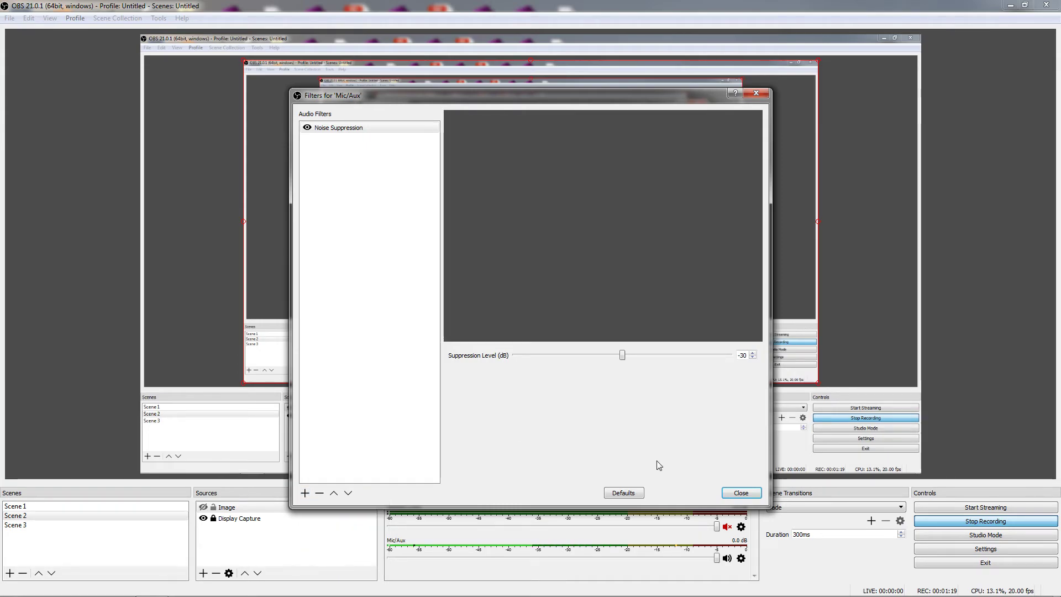
Step: Close the Filters for 'Mic/Aux' window
{"action": "left_click", "coordinate": [741, 492]}
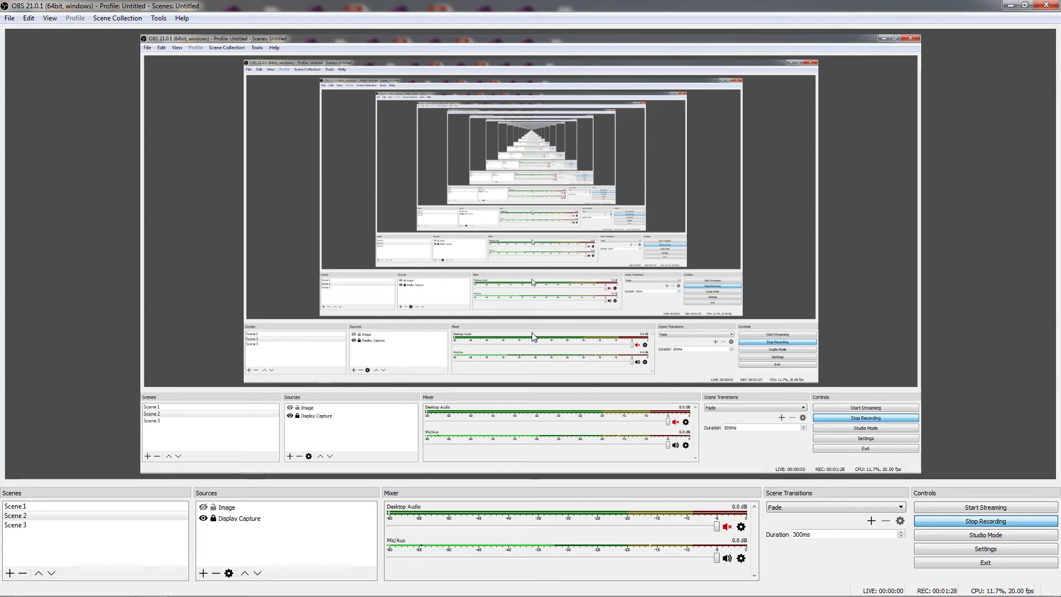
Step: Stop the current recording and begin a new one with F9
{"action": "left_click", "coordinate": [539, 351]}
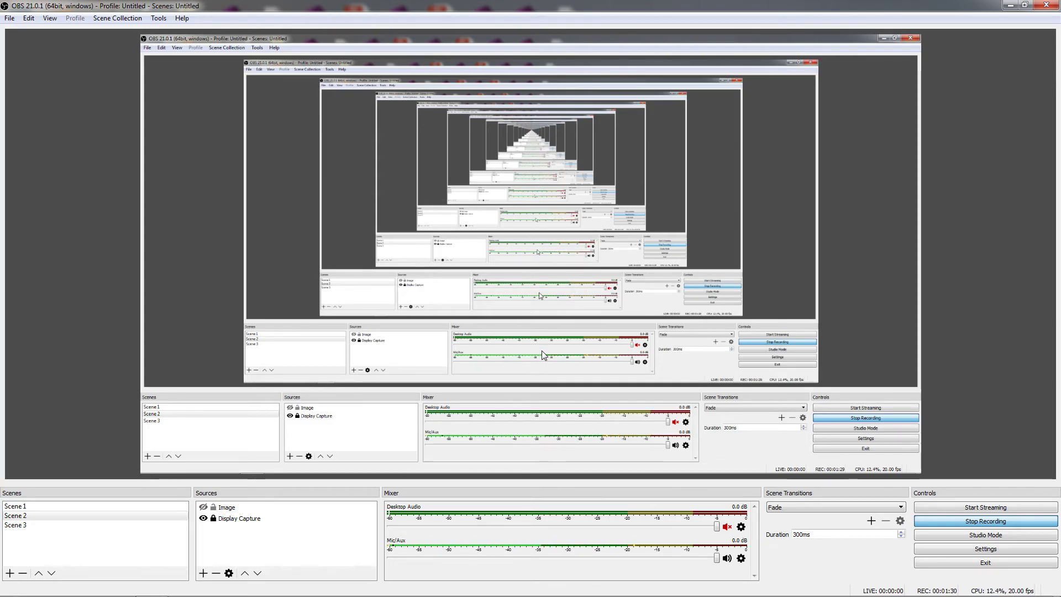
{"action": "key", "text": "F9"}
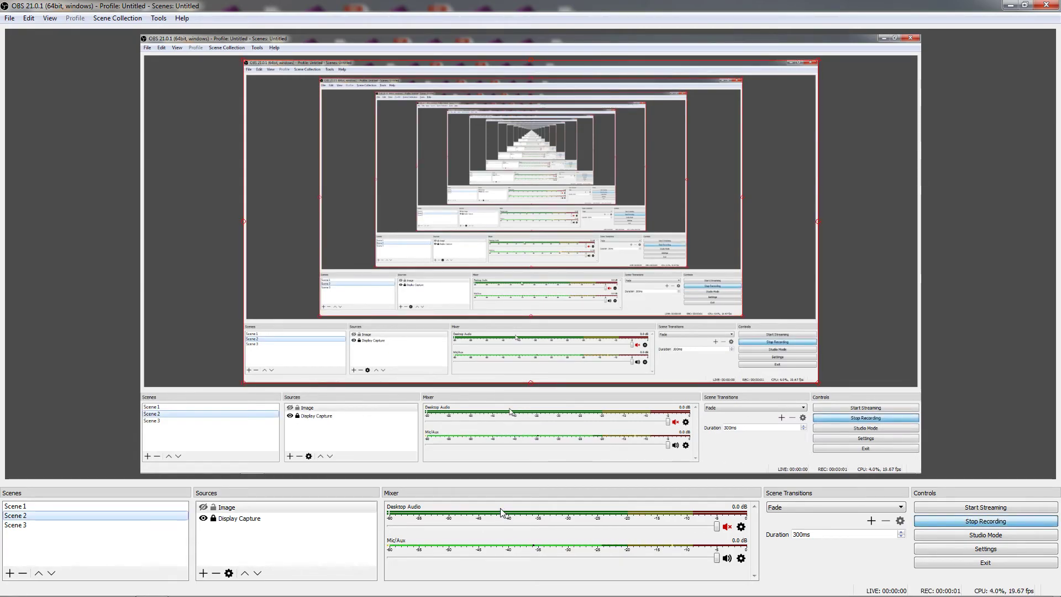